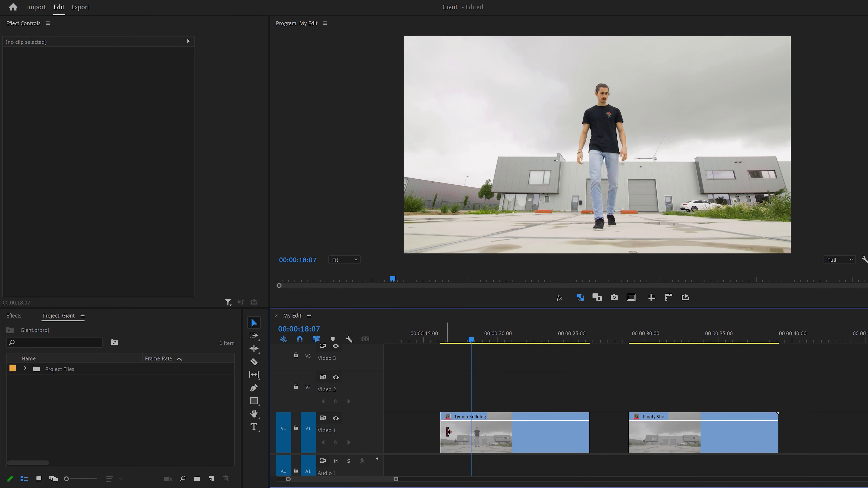
Place Empty Shot on Video 2 above Tymon Building, aligned to its start.
left_click_drag(735, 452, 547, 384)
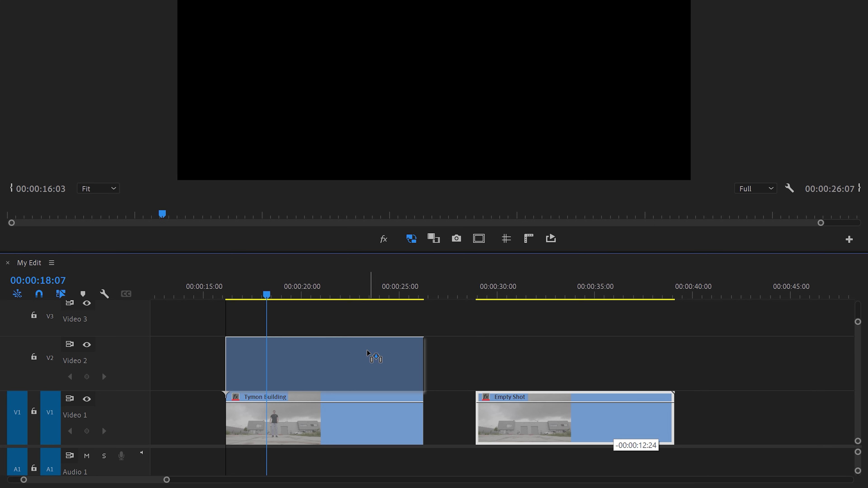
left_click_drag(367, 352, 368, 352)
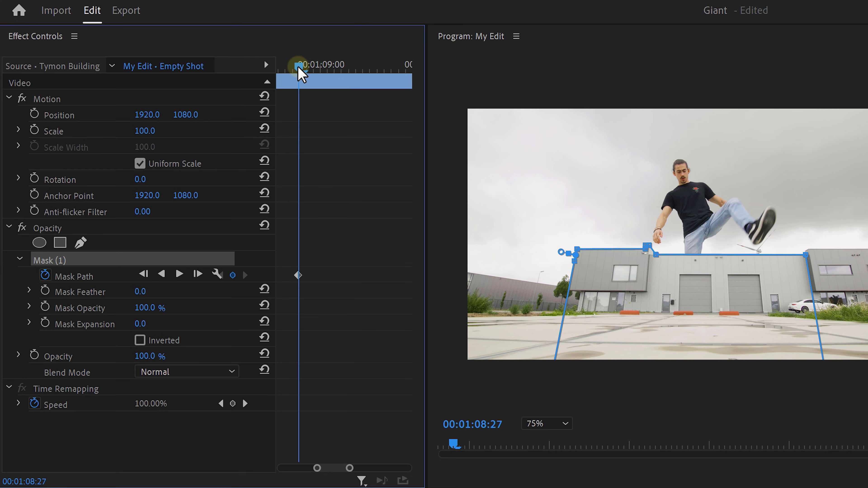
Pull the mask's top-right corner inward and go to the frame where the leg rises.
left_click_drag(784, 263, 704, 256)
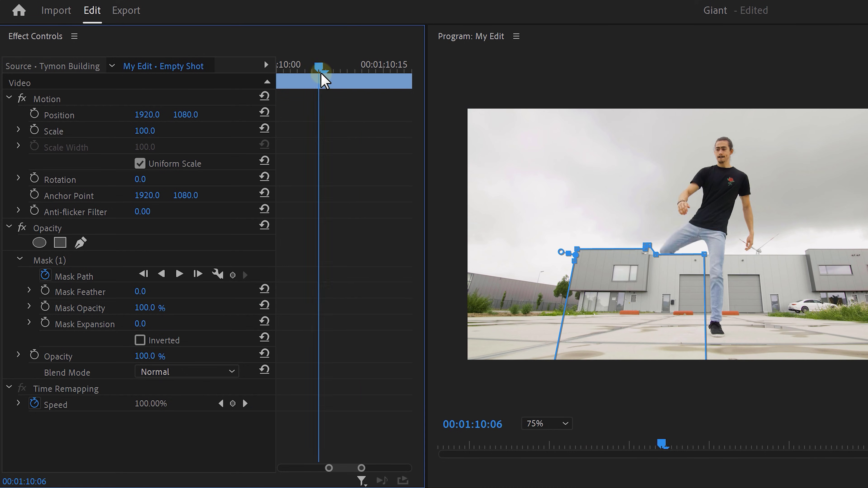
left_click_drag(322, 77, 355, 67)
left_click(233, 275)
left_click(376, 66)
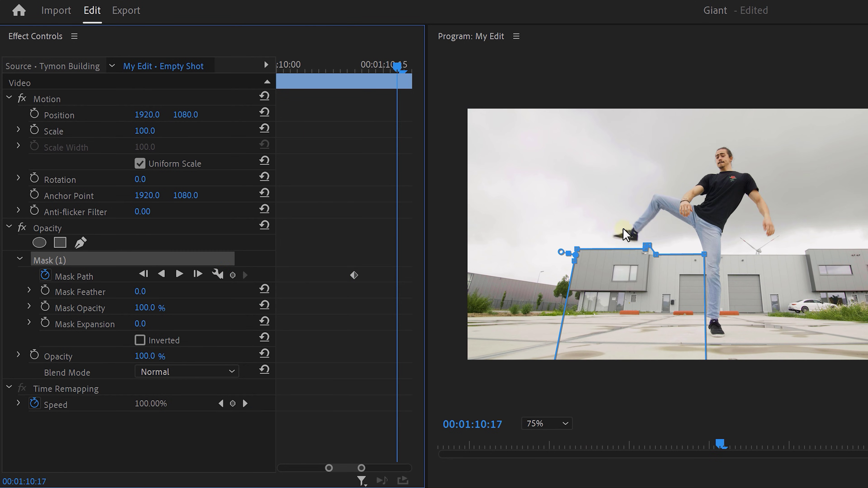
left_click_drag(363, 470, 372, 470)
Add Mask Path keyframes on successive frames to 01:11:03, shifting the mask left to clear the leg.
left_click(316, 64)
left_click(309, 64)
left_click(233, 275)
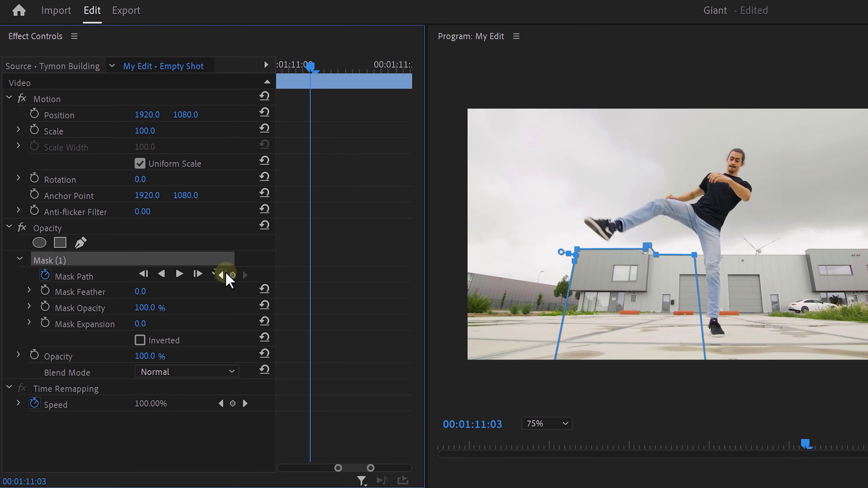
left_click(318, 64)
left_click_drag(552, 319, 464, 324)
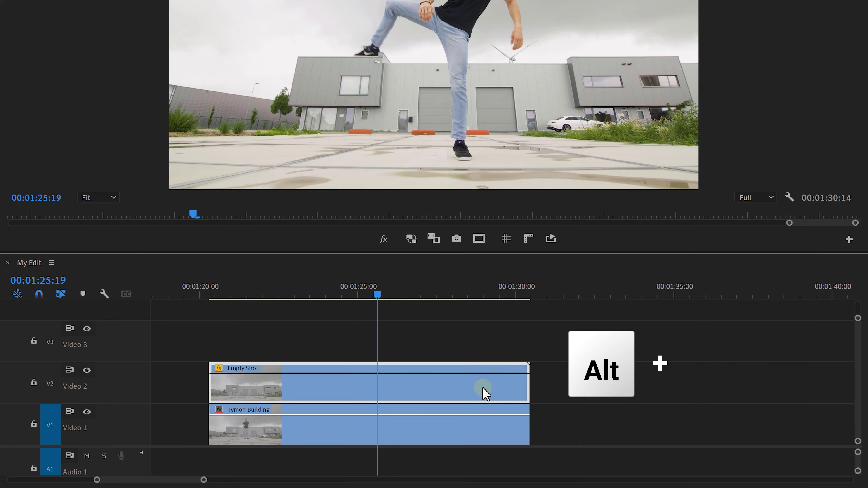
Duplicate Empty Shot onto Video 3, apply Crop to the clips, and raise Mask Feather to 57.
left_click(626, 402, "alt")
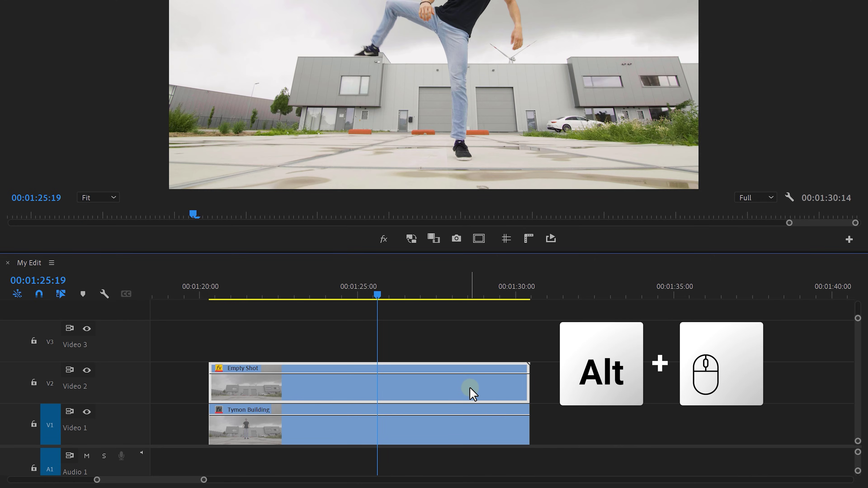
left_click_drag(473, 376, 475, 352)
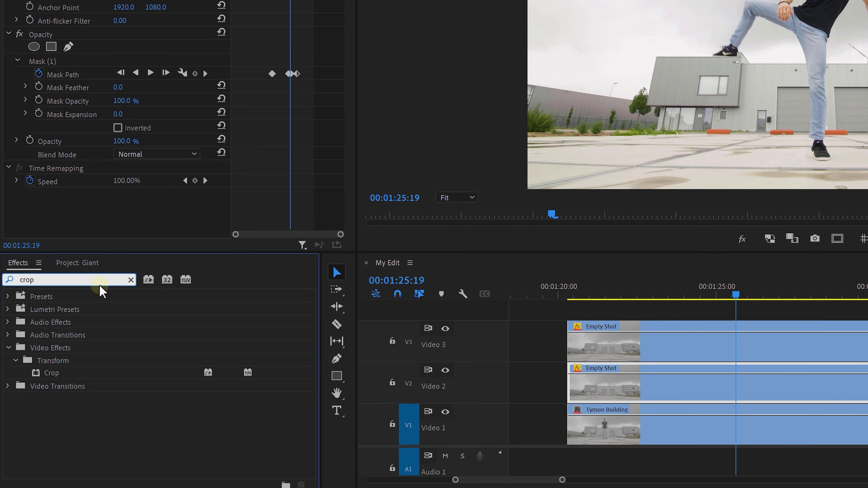
left_click_drag(95, 373, 98, 377)
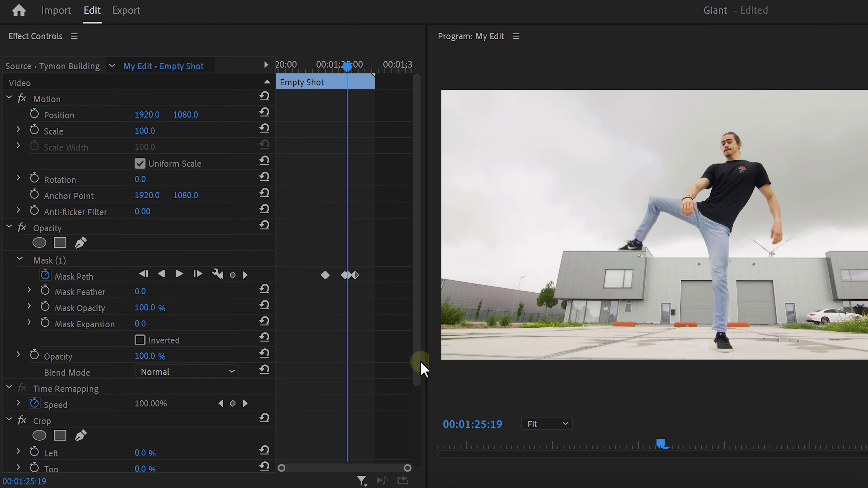
scroll(423, 368, "down", 5)
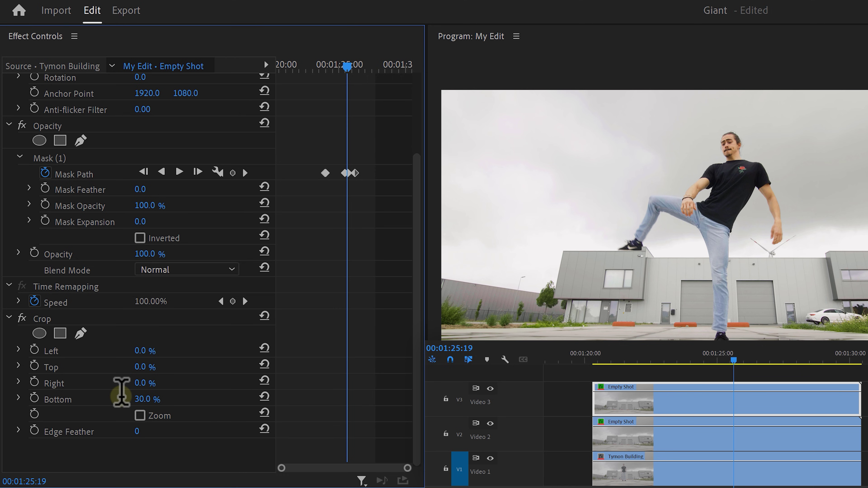
left_click(624, 442)
scroll(413, 413, "down", 5)
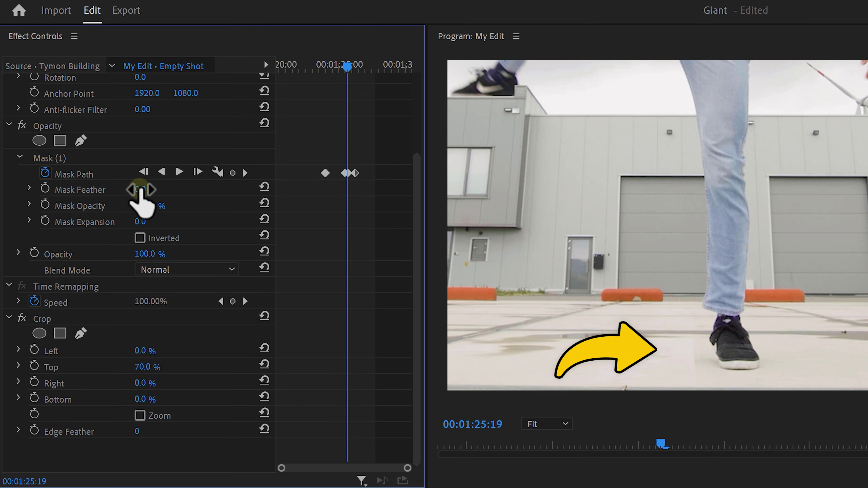
left_click_drag(140, 189, 213, 189)
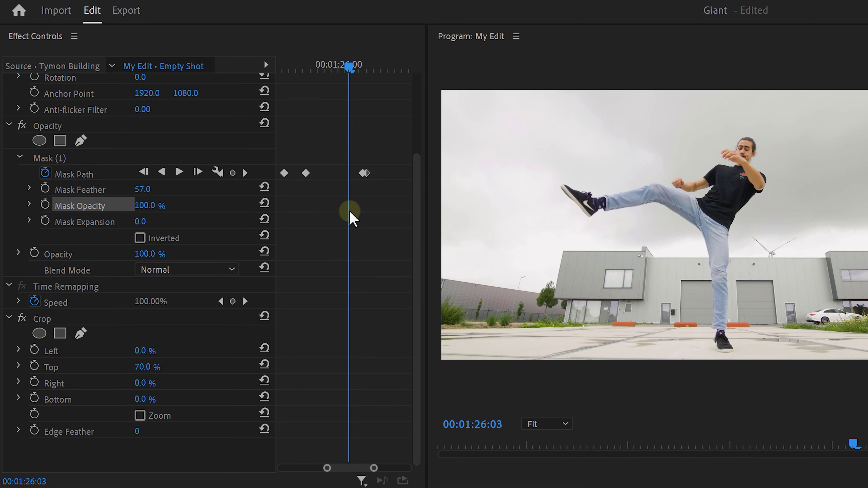
Keyframe Mask Opacity to 0% at 01:26:09, then re-enter the value as 10.
left_click_drag(351, 72, 400, 66)
left_click(148, 205)
type("0")
key("Return")
left_click(142, 206)
type("10")
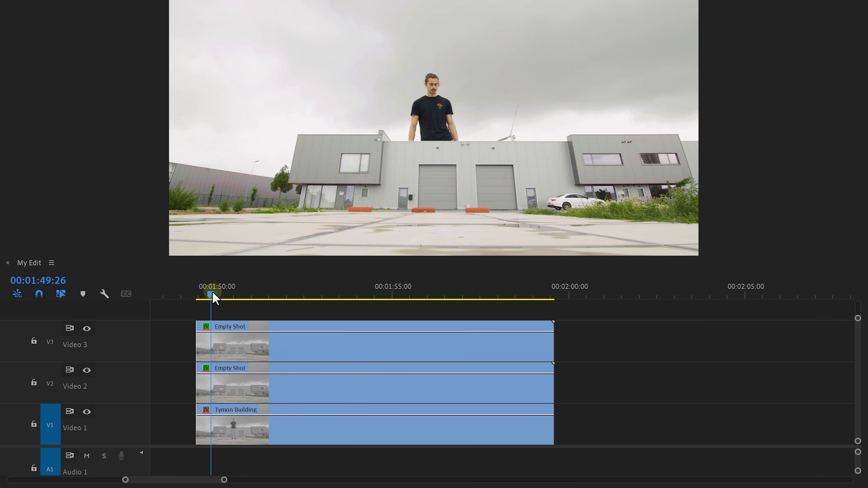
Add a marker at 01:50:14 and give it a different colour.
left_click_drag(234, 291, 233, 292)
key("m")
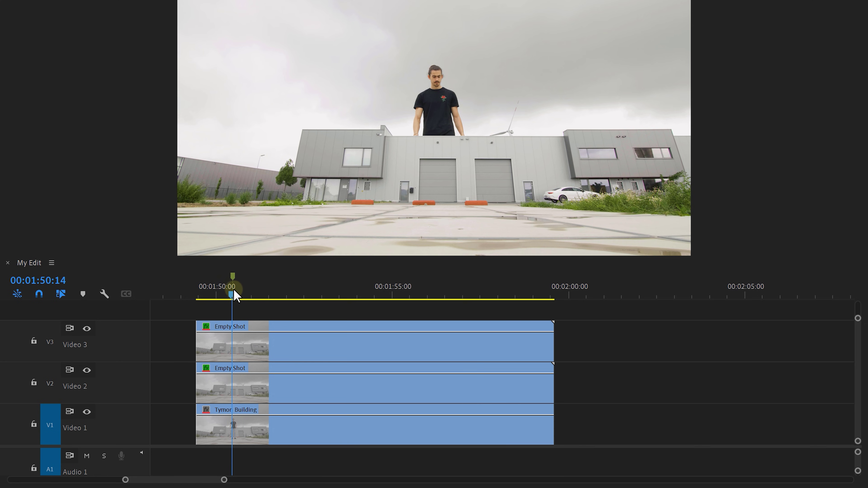
double_click(233, 277)
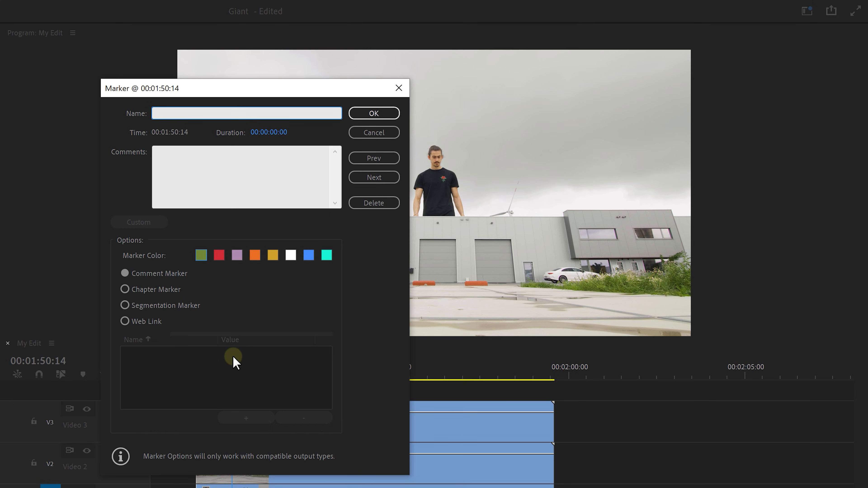
left_click(273, 176)
left_click(374, 113)
Add another marker at 01:55:22, then select the three stacked clips.
left_click_drag(236, 370, 418, 370)
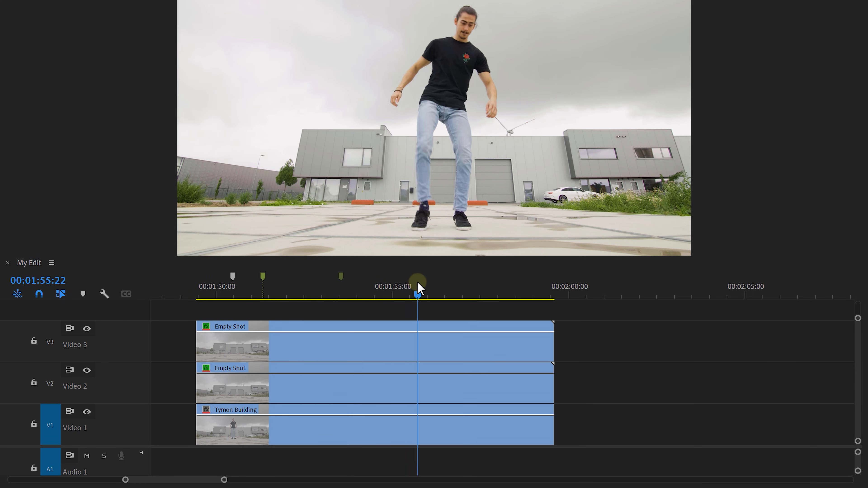
key("m")
left_click_drag(418, 289, 433, 290)
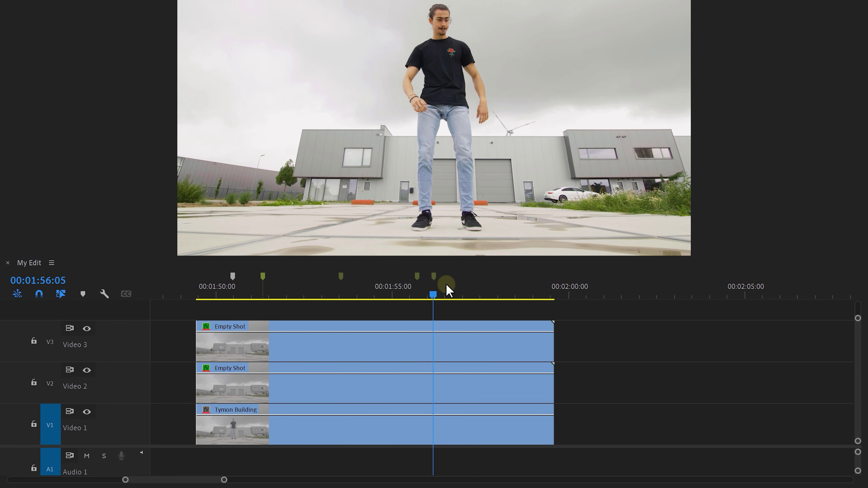
left_click_drag(537, 334, 284, 424)
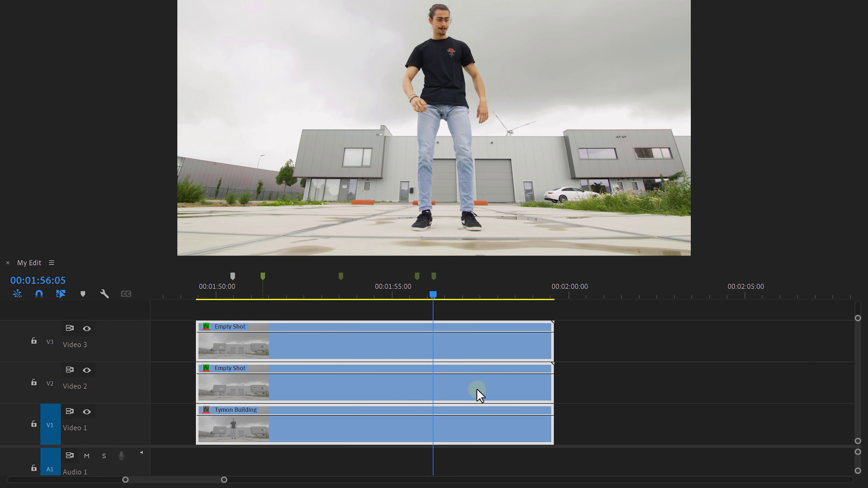
Nest the three selected clips into Nested Sequence 07, keeping the default name.
right_click(489, 389)
left_click(555, 214)
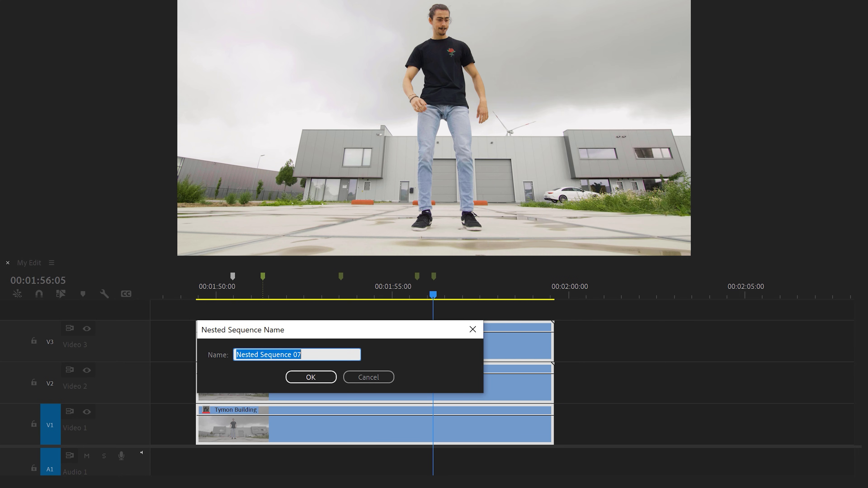
left_click(310, 377)
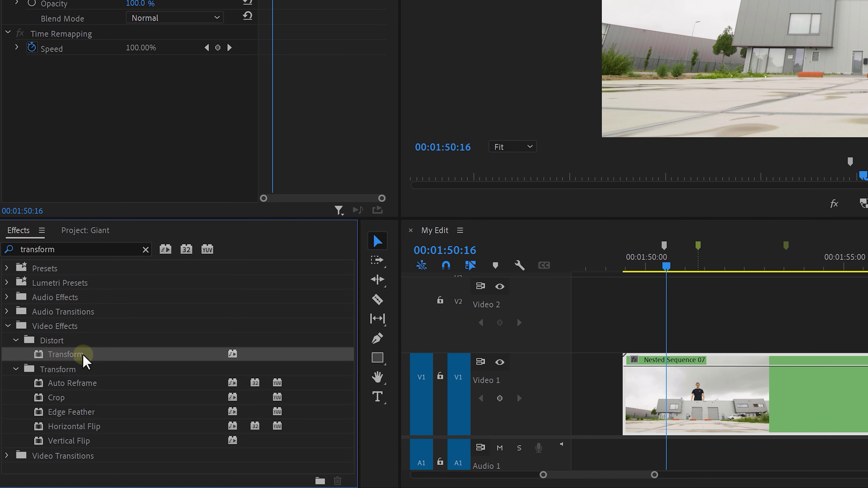
Apply Transform to Nested Sequence 07 and set its Scale to 101.
left_click_drag(86, 355, 696, 404)
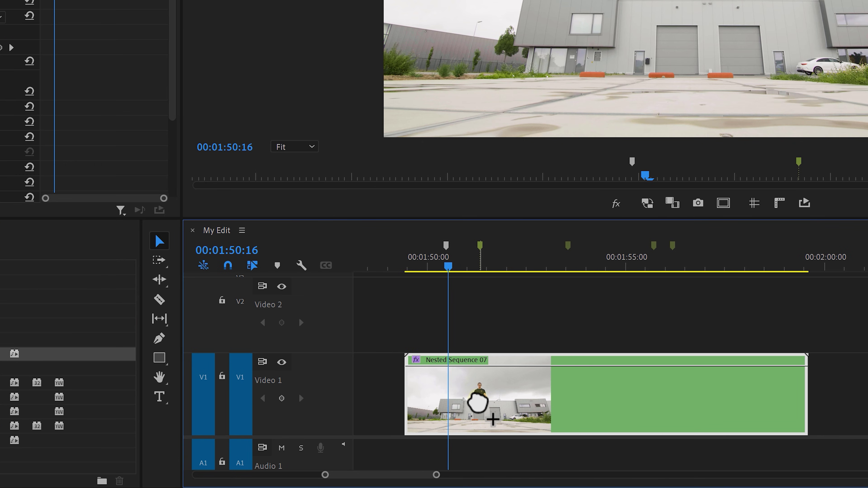
left_click(238, 205)
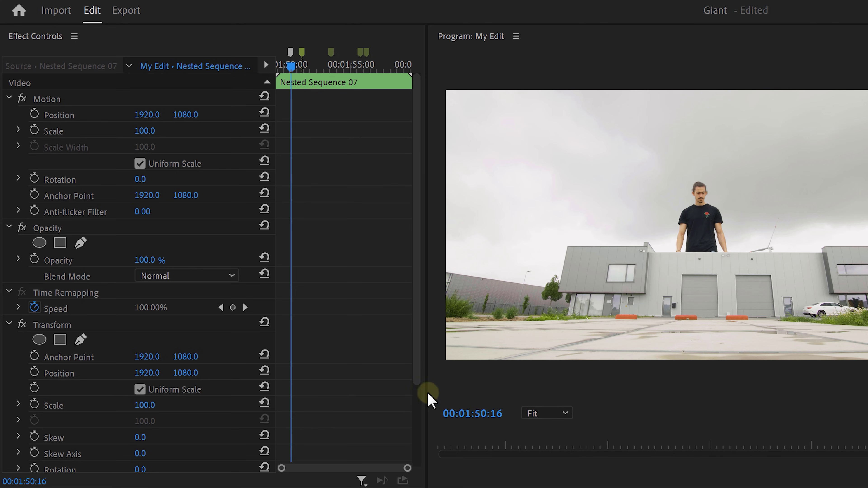
left_click_drag(418, 380, 411, 458)
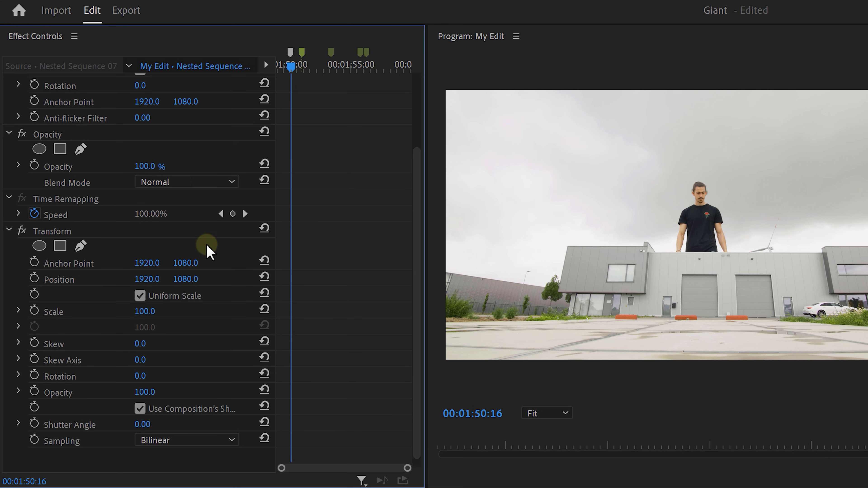
left_click(195, 233)
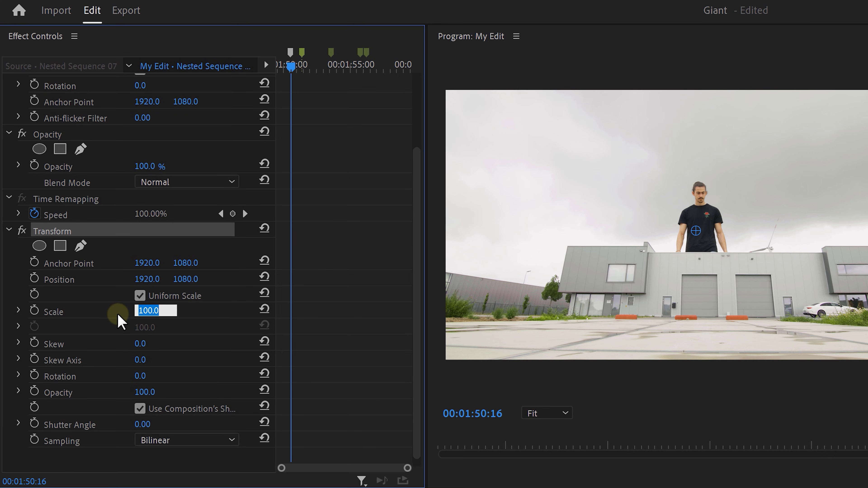
key("Return")
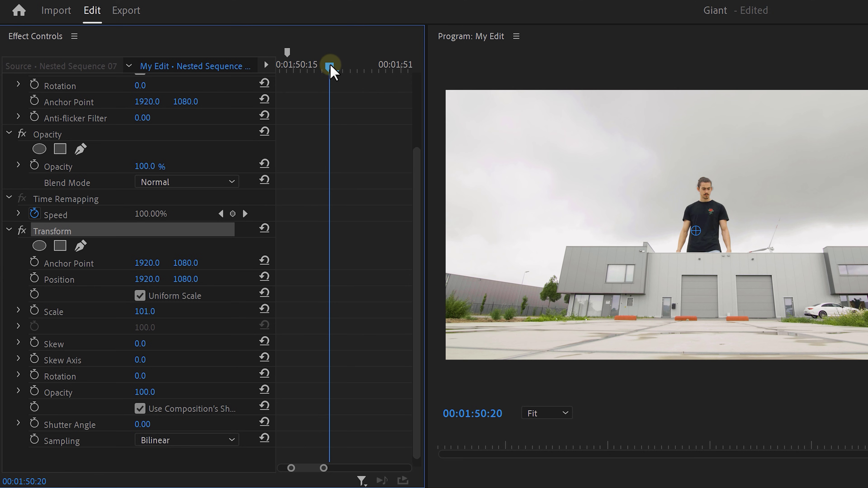
left_click_drag(330, 66, 290, 67)
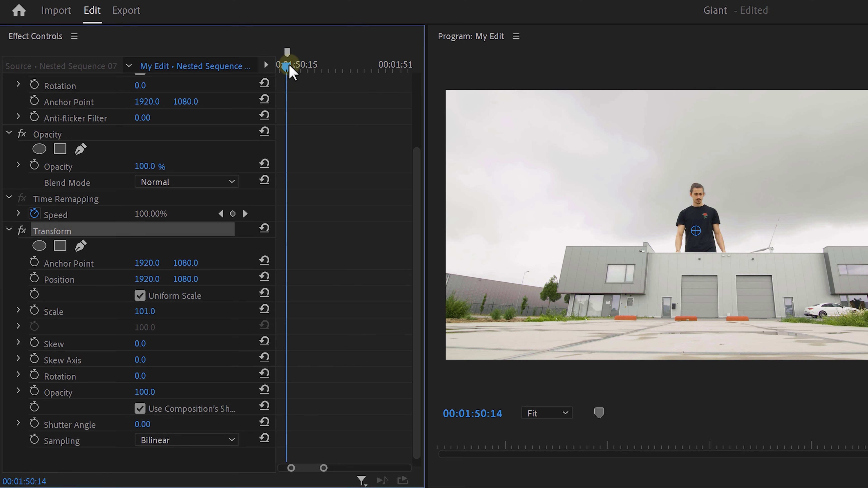
Keyframe Transform Position from 01:50:14, offsetting the next frame to 1901.6, 1094.8.
left_click(139, 226)
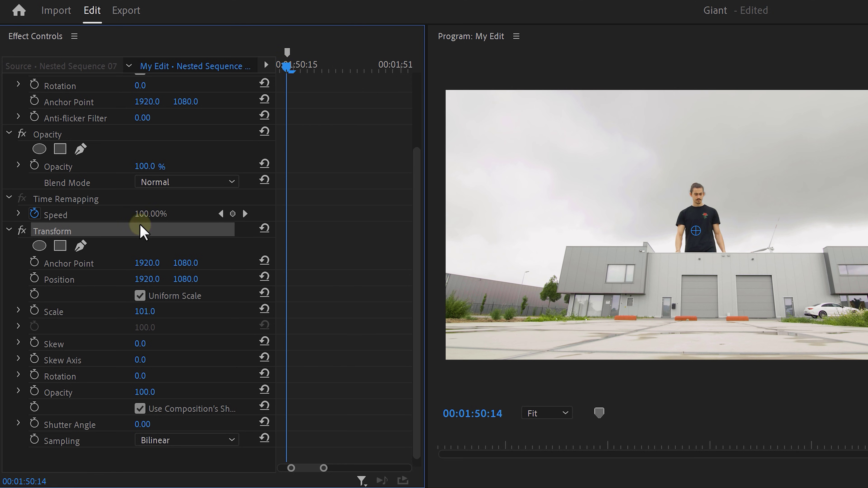
left_click(34, 279)
left_click_drag(287, 65, 293, 65)
left_click_drag(187, 279, 324, 266)
key("Right")
left_click_drag(147, 279, 369, 260)
Keep keyframing Position offsets frame by frame (1940.2, 1073.4; Y 1070.7) through 01:50:22.
key("Right")
left_click_drag(147, 279, 213, 284)
key("Right")
left_click_drag(147, 279, 48, 277)
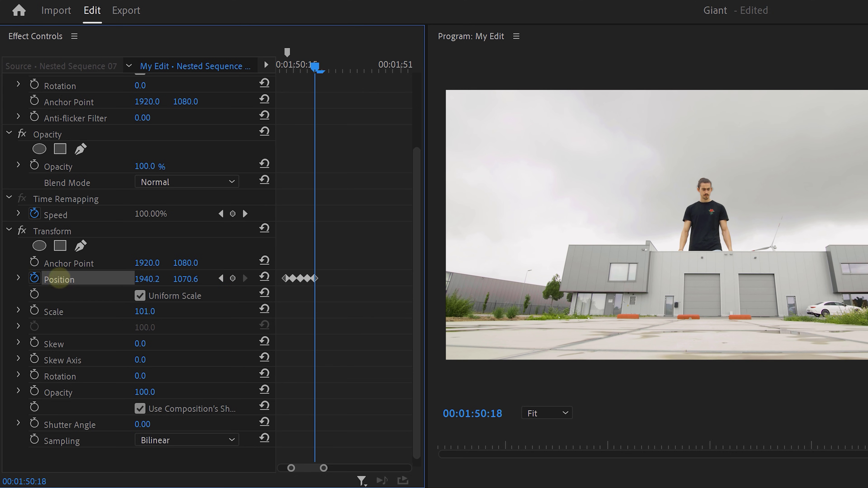
left_click(322, 69)
left_click_drag(147, 279, 180, 284)
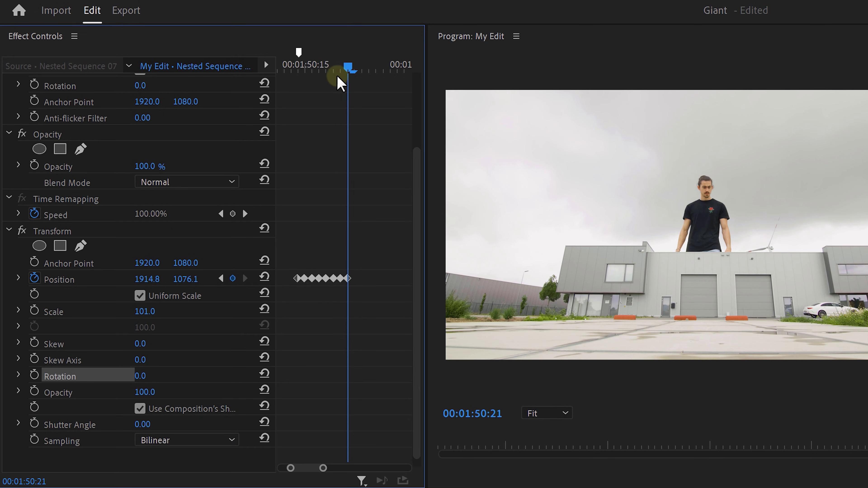
left_click_drag(349, 67, 352, 62)
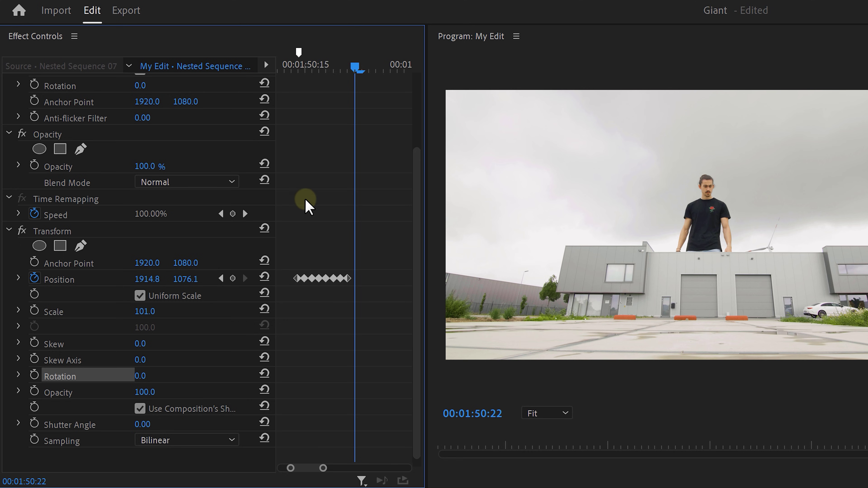